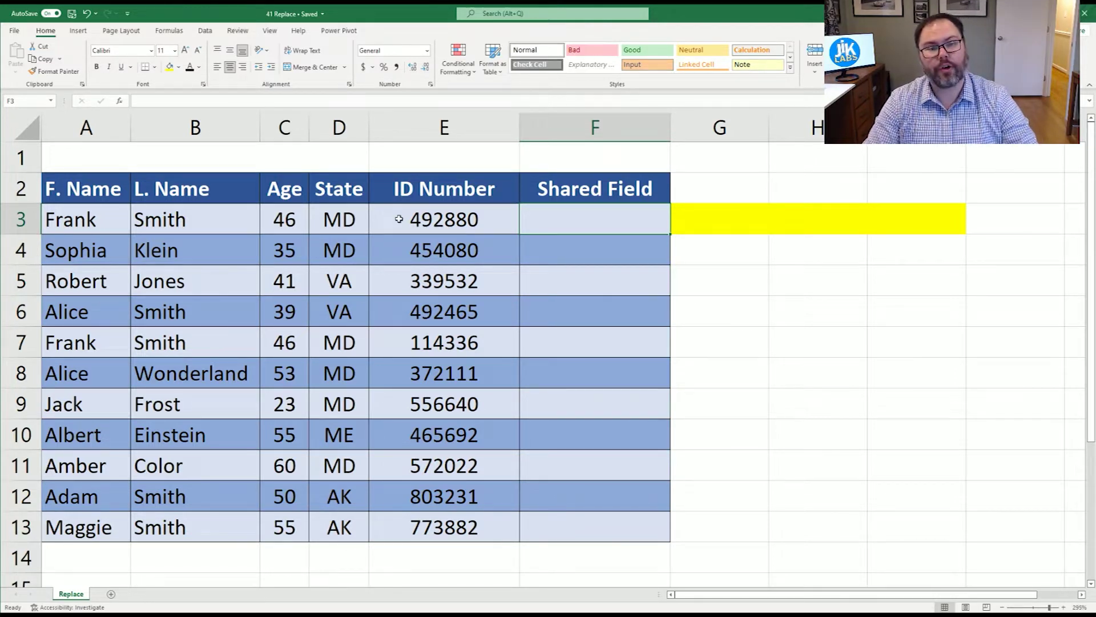
Enter =REPLACE(E3,1,3,"XXX") in F3 so ID 492880 displays as XXX880.
{"action": "type", "text": "=replace"}
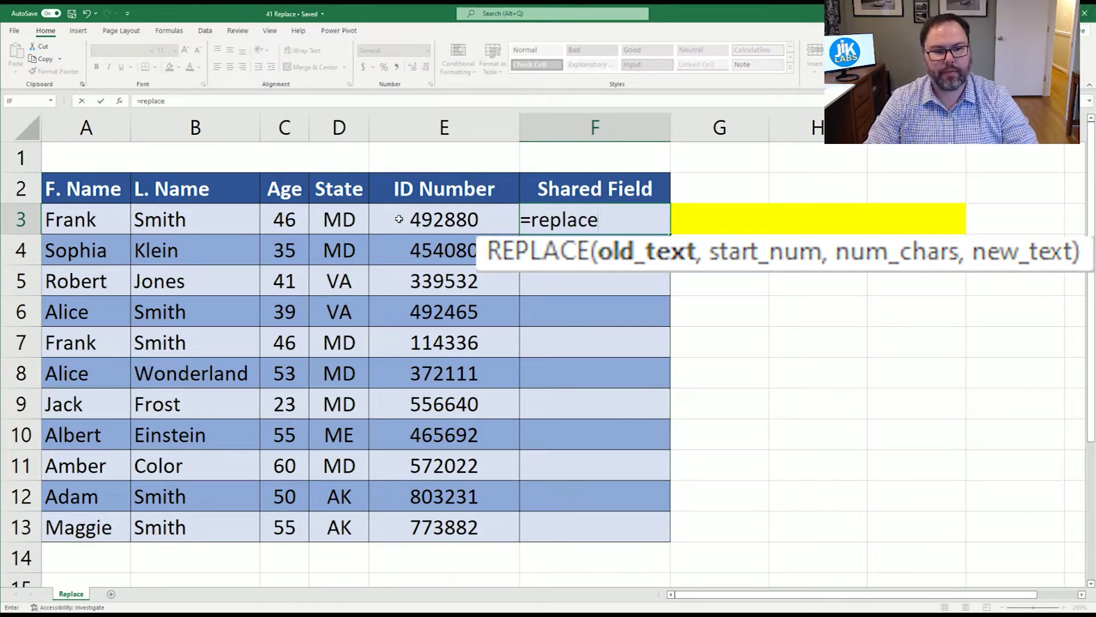
{"action": "key", "text": "Tab"}
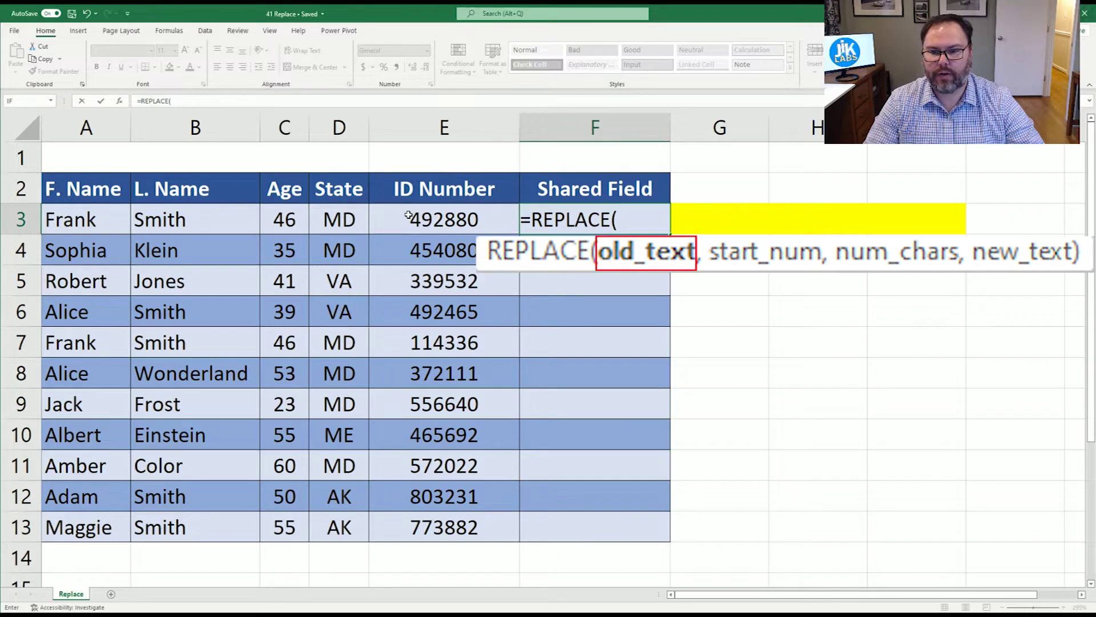
{"action": "left_click", "coordinate": [408, 215]}
{"action": "type", "text": ","}
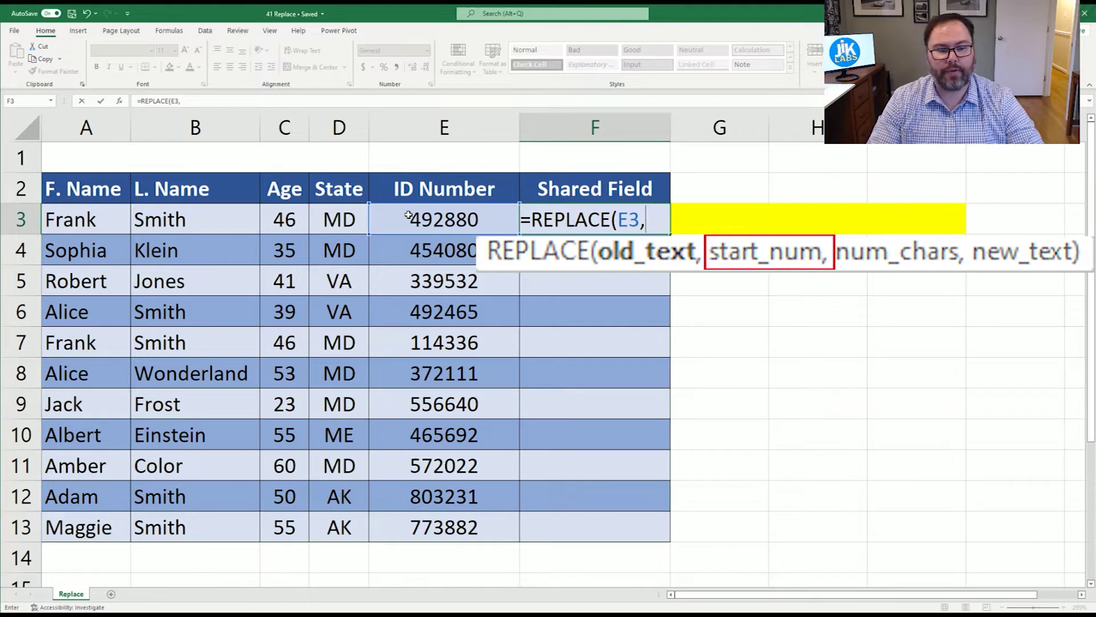
{"action": "type", "text": "1,"}
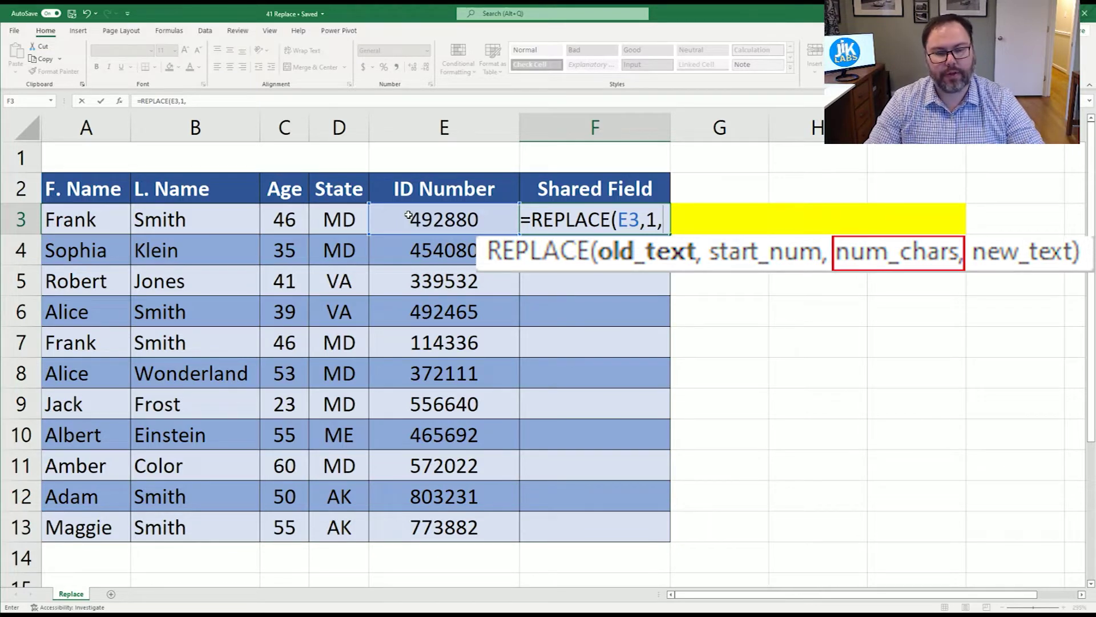
{"action": "type", "text": "3,"}
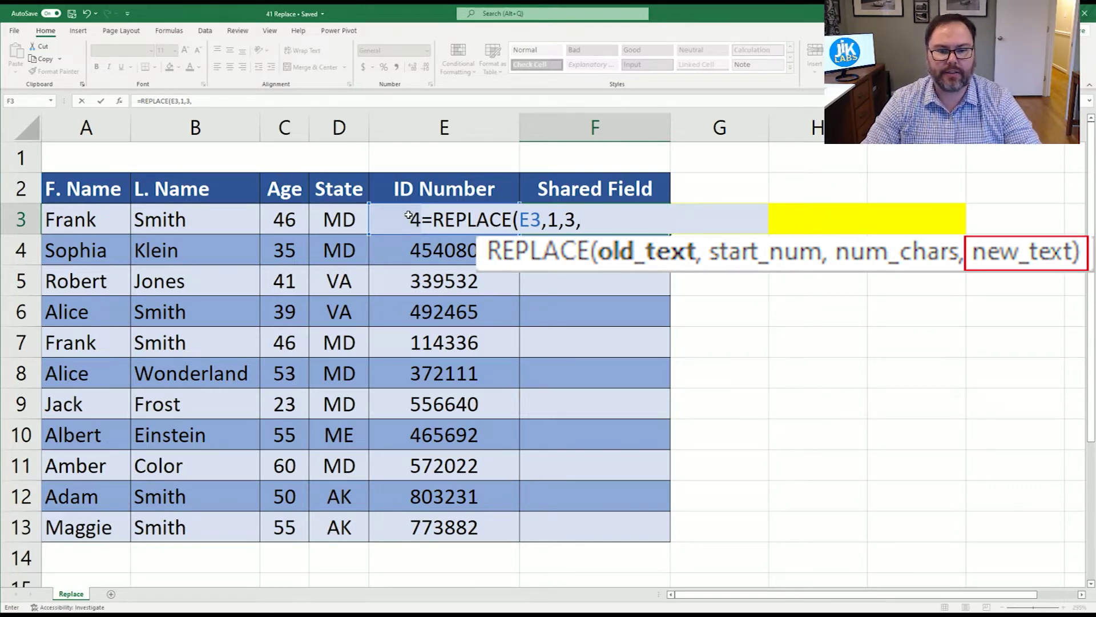
{"action": "type", "text": "\""}
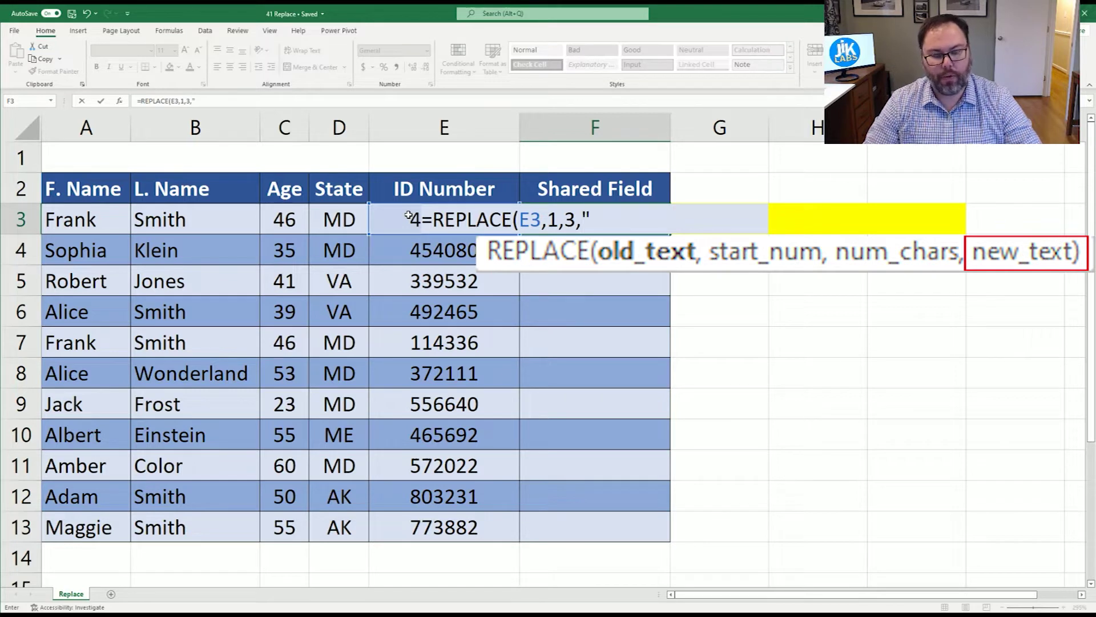
{"action": "type", "text": "XXX"}
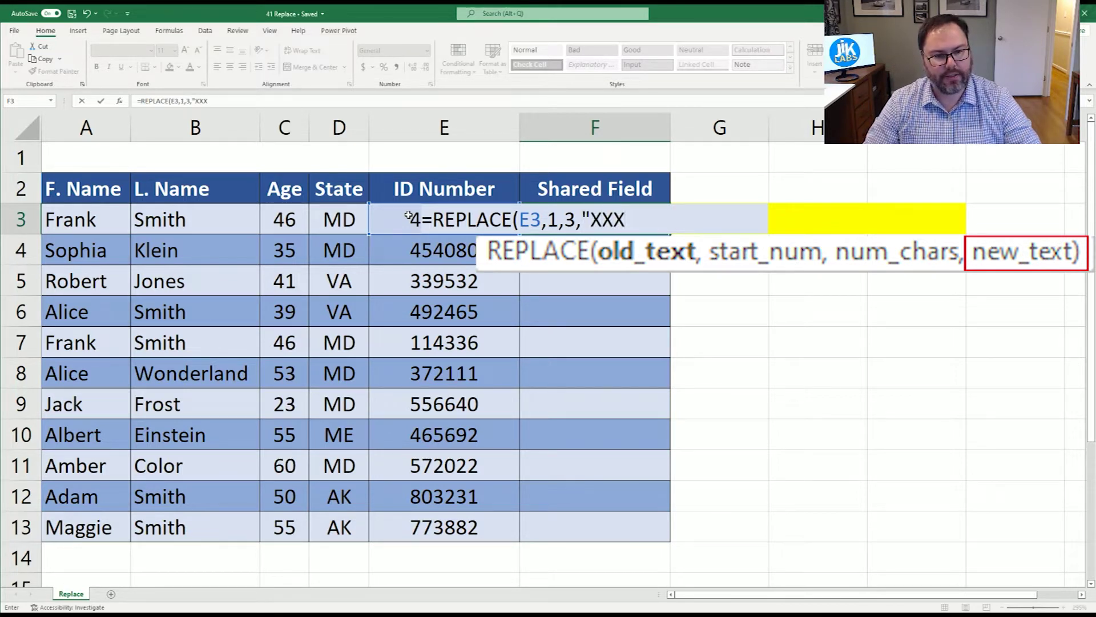
{"action": "type", "text": "\")"}
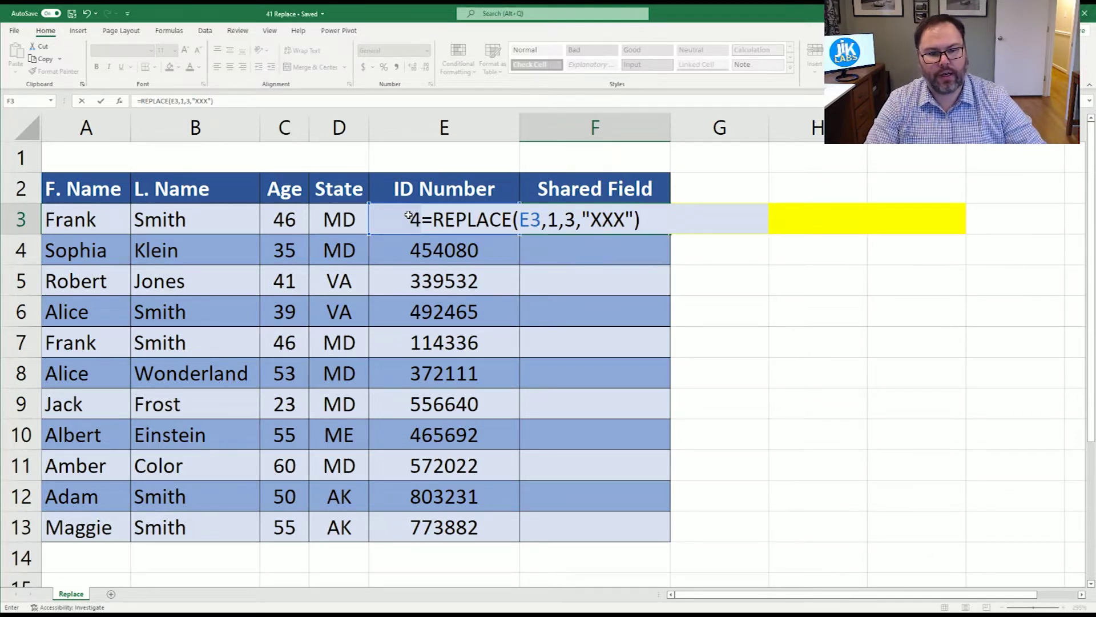
{"action": "key", "text": "Return"}
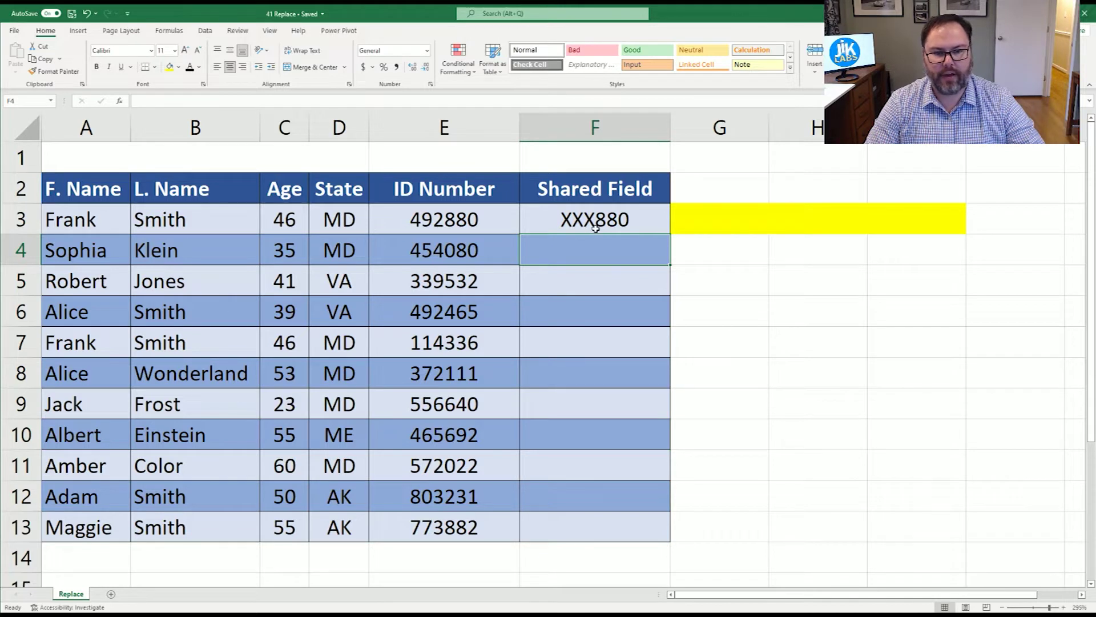
Copy the F3 masking formula down into Shared Field cells F4 through F13.
{"action": "left_click", "coordinate": [627, 223]}
{"action": "key", "text": "ctrl+c"}
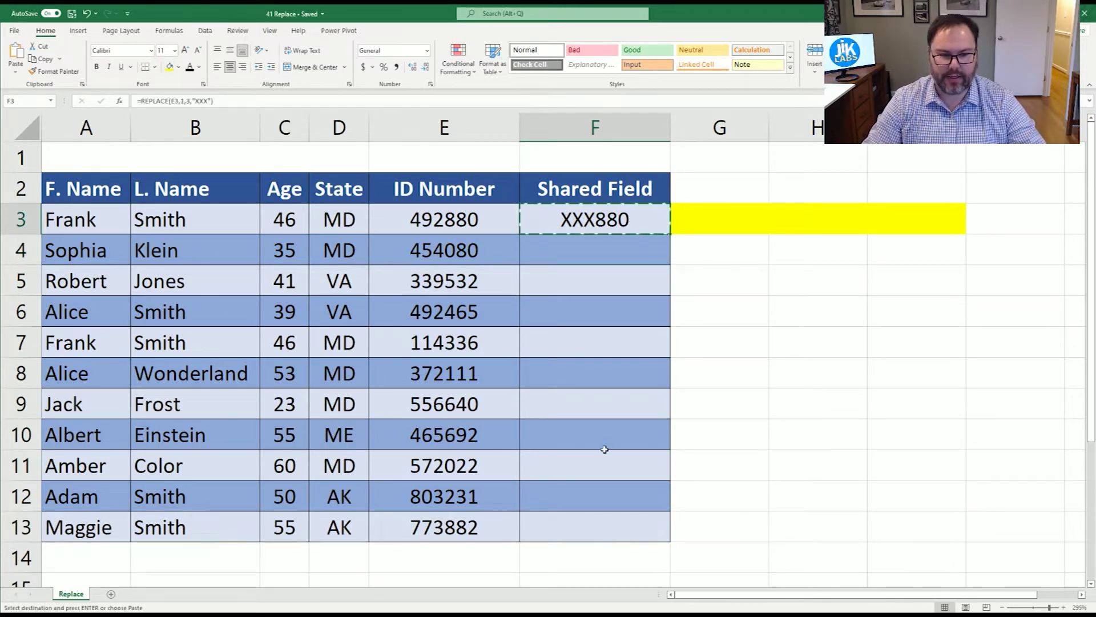
{"action": "left_click_drag", "start_coordinate": [575, 534], "coordinate": [577, 251]}
{"action": "key", "text": "ctrl+v"}
{"action": "left_click", "coordinate": [588, 217]}
{"action": "left_click", "coordinate": [592, 258]}
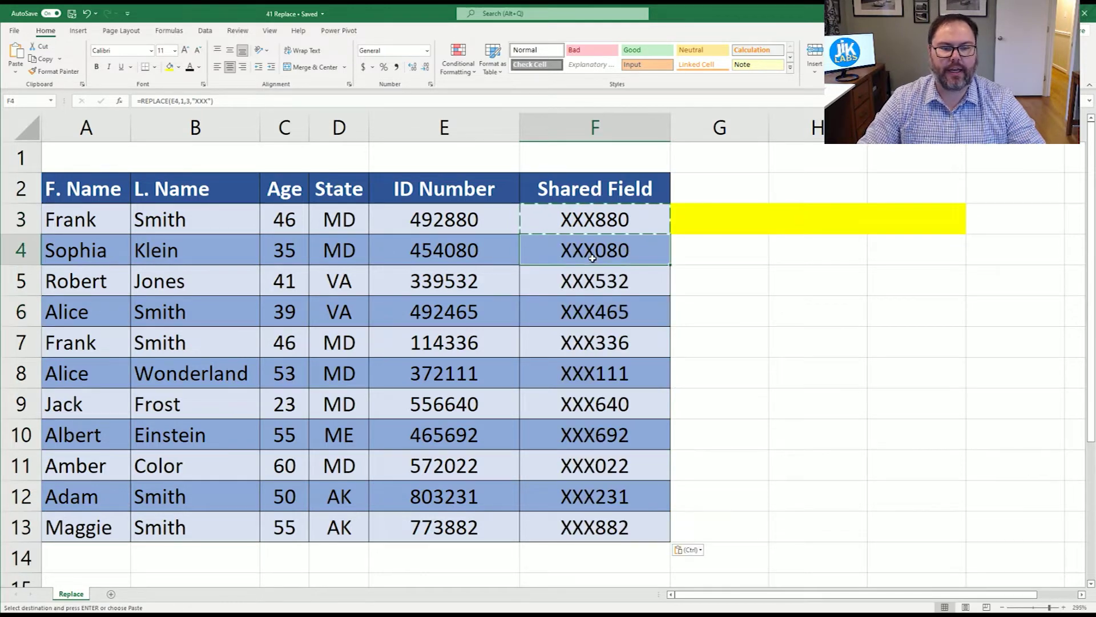
Change G3's font colour so the yellow label shows =REPLACE(E3,1,3,"XXX").
{"action": "left_click", "coordinate": [683, 221]}
{"action": "left_click", "coordinate": [190, 67]}
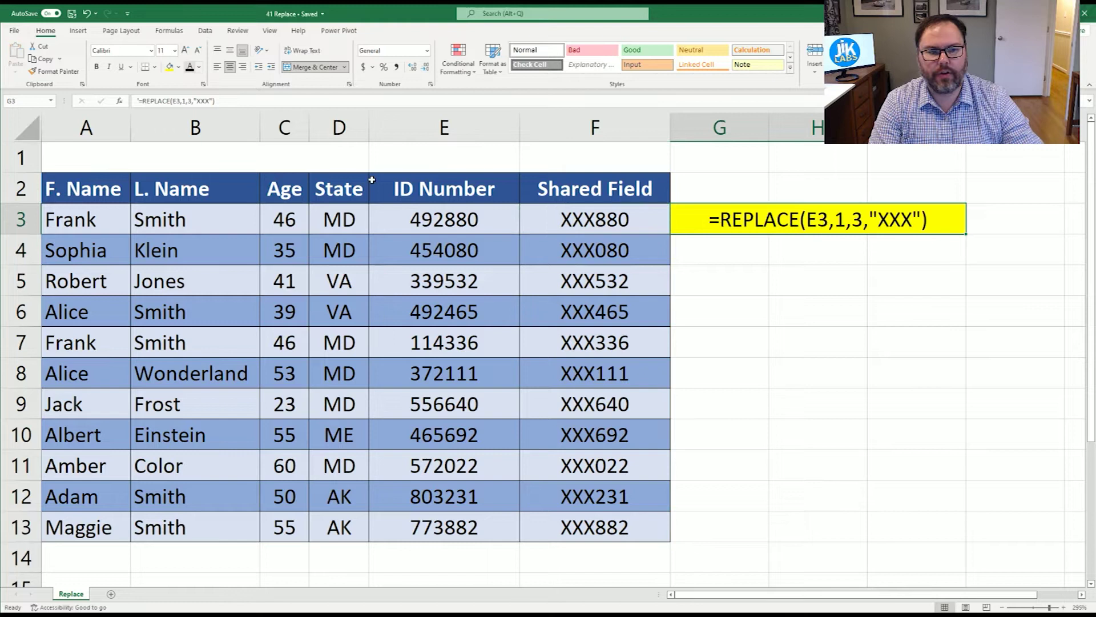
{"action": "left_click", "coordinate": [739, 272]}
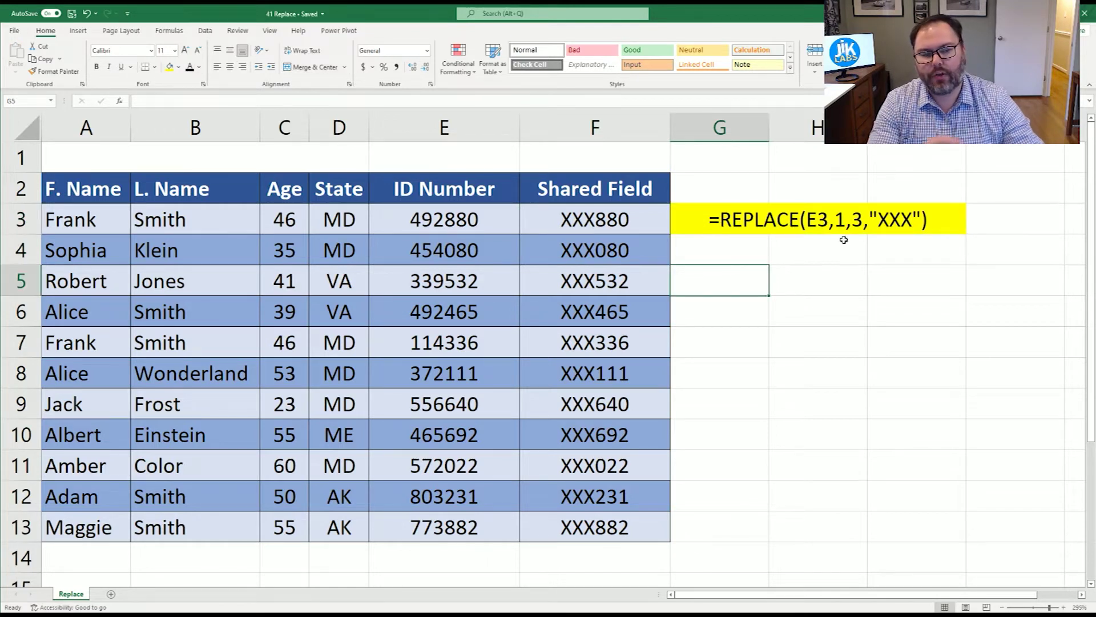
Copy the yellow formula label from G3 into G13.
{"action": "left_click", "coordinate": [621, 220]}
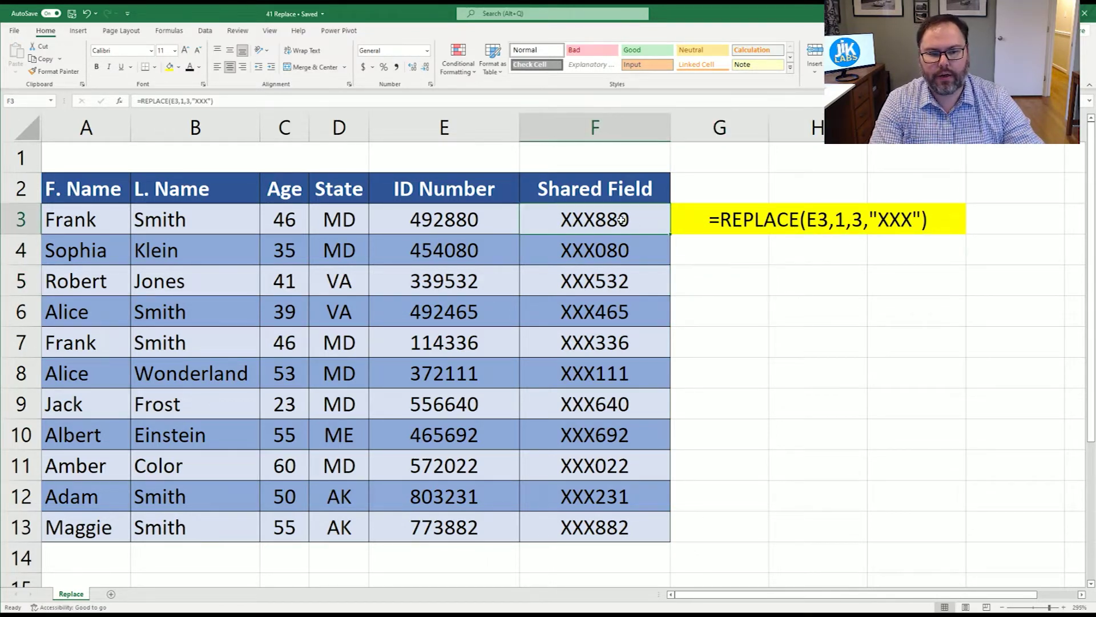
{"action": "left_click", "coordinate": [597, 287]}
{"action": "left_click", "coordinate": [715, 223]}
{"action": "key", "text": "ctrl+c"}
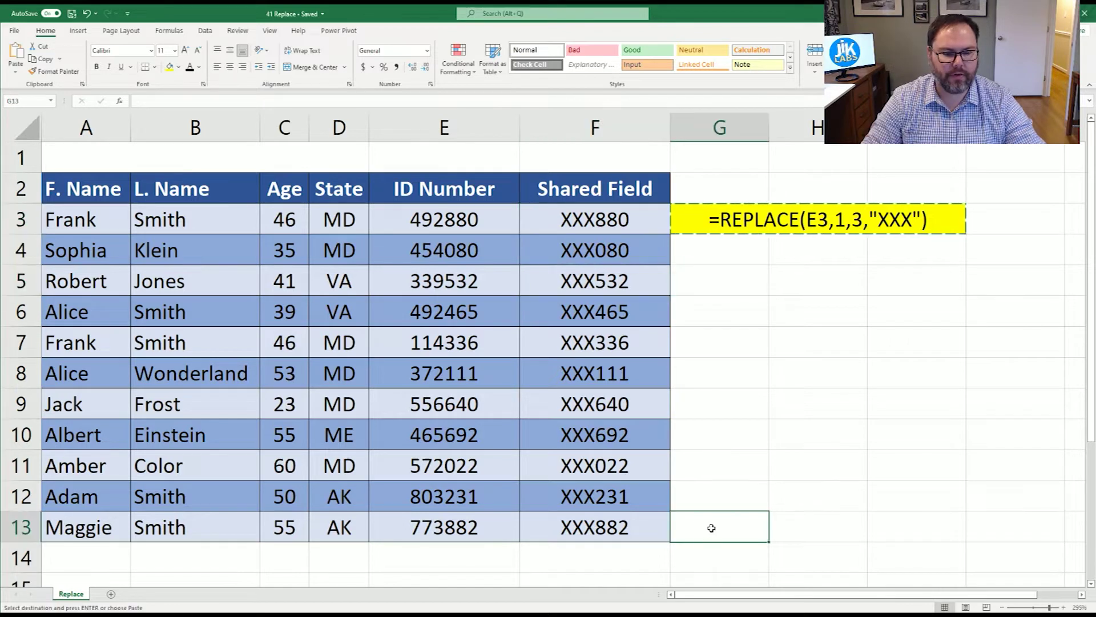
{"action": "left_click", "coordinate": [710, 526]}
{"action": "key", "text": "ctrl+v"}
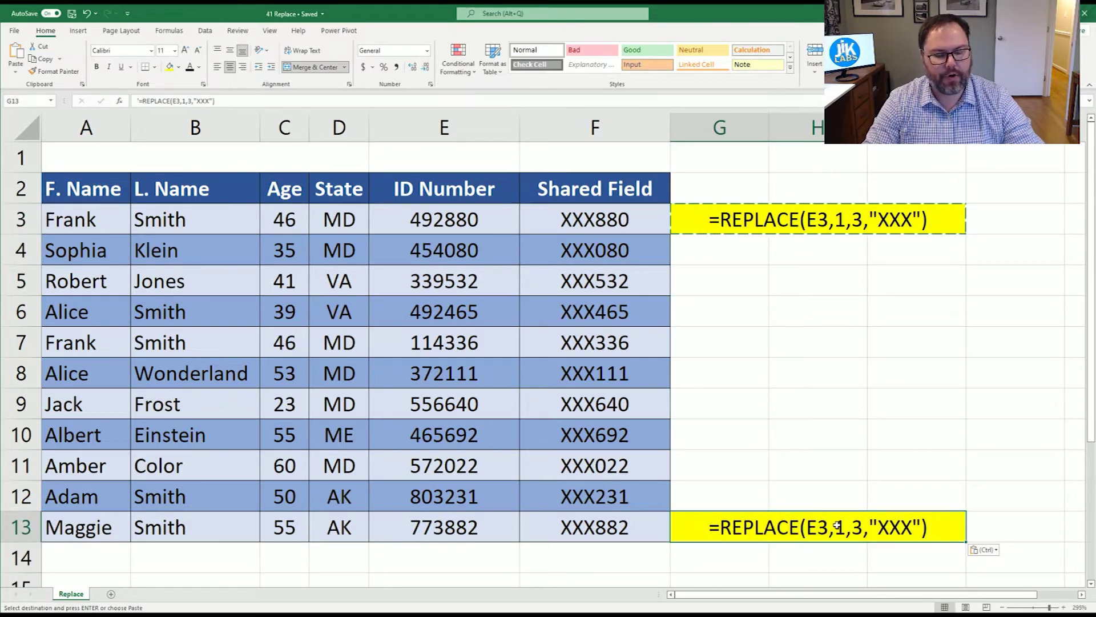
Change F13 to =REPLACE(E13,3,2,"XXX") so it shows 77XXX82.
{"action": "left_click", "coordinate": [573, 525]}
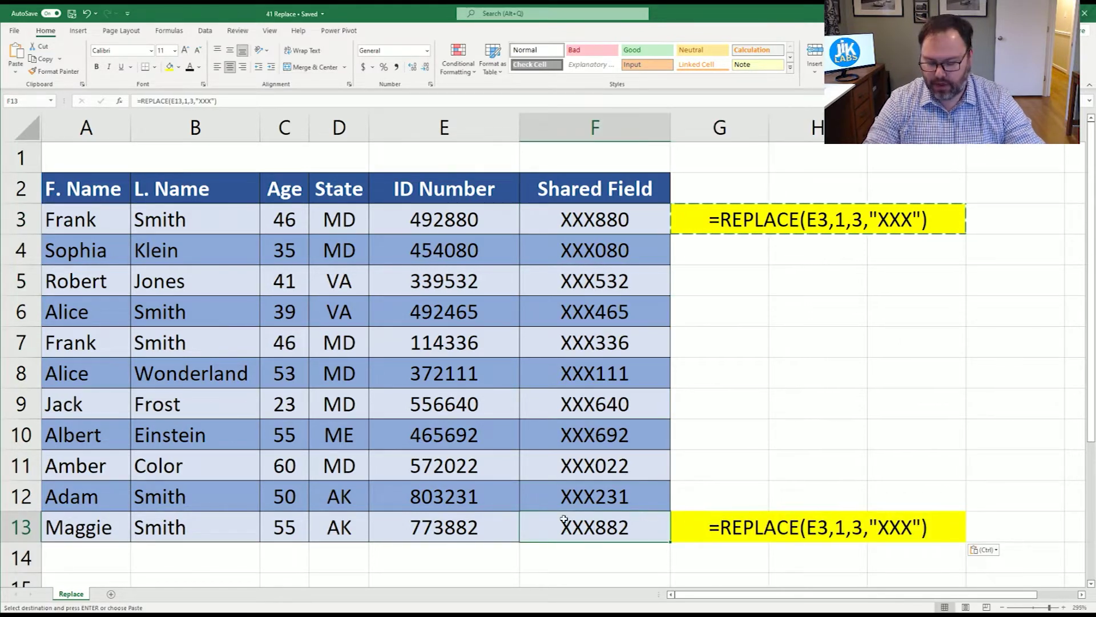
{"action": "double_click", "coordinate": [565, 521]}
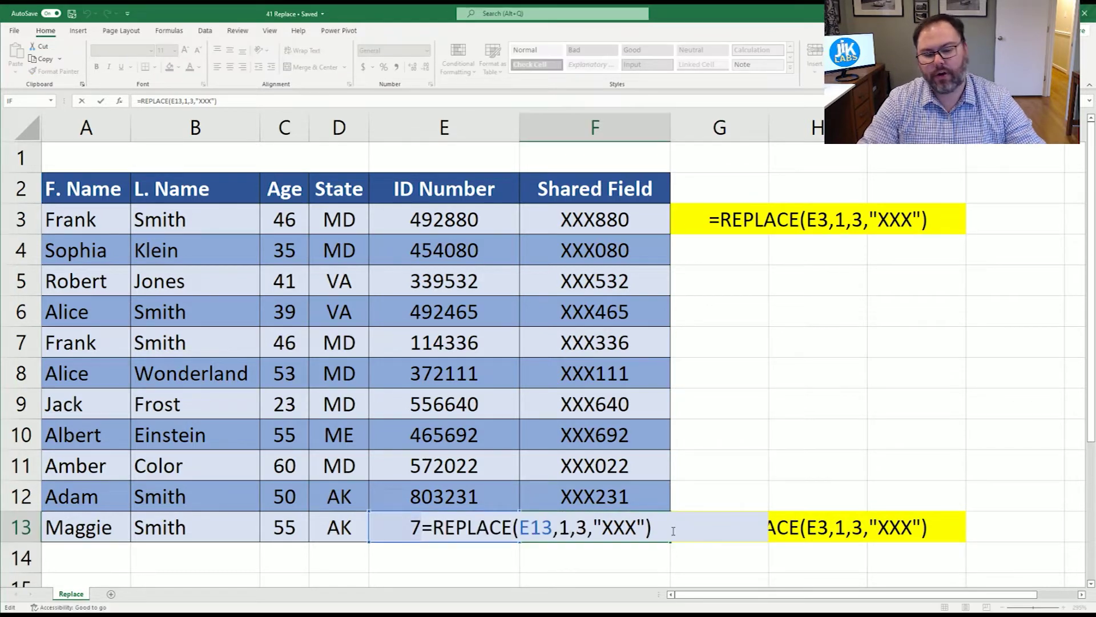
{"action": "key", "text": "BackSpace"}
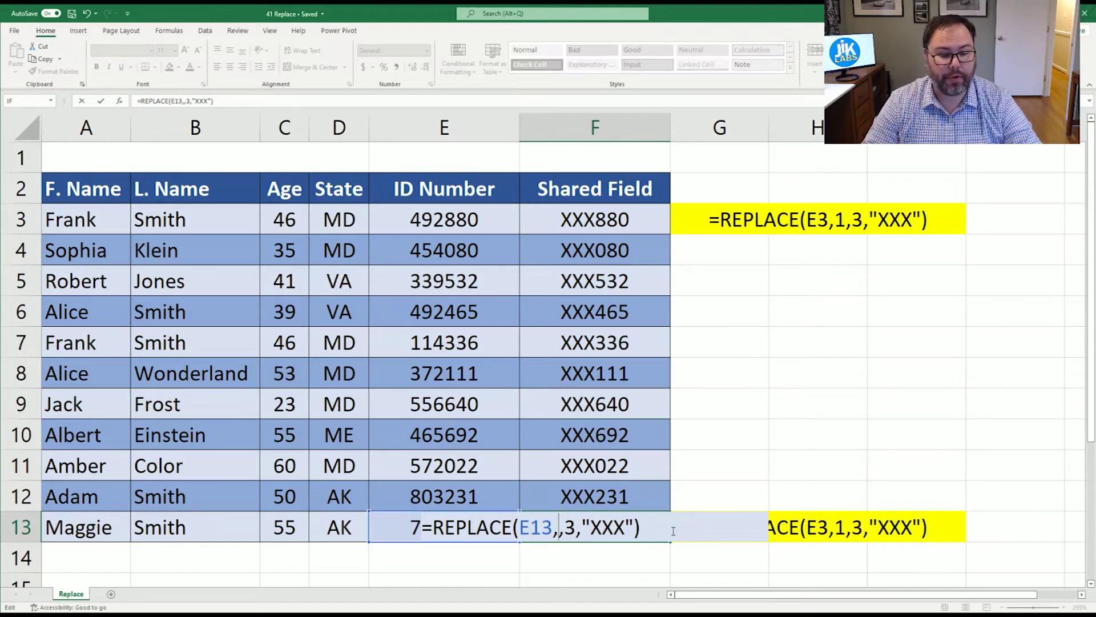
{"action": "type", "text": "3"}
{"action": "key", "text": "Right"}
{"action": "key", "text": "Right"}
{"action": "key", "text": "BackSpace"}
{"action": "type", "text": "2"}
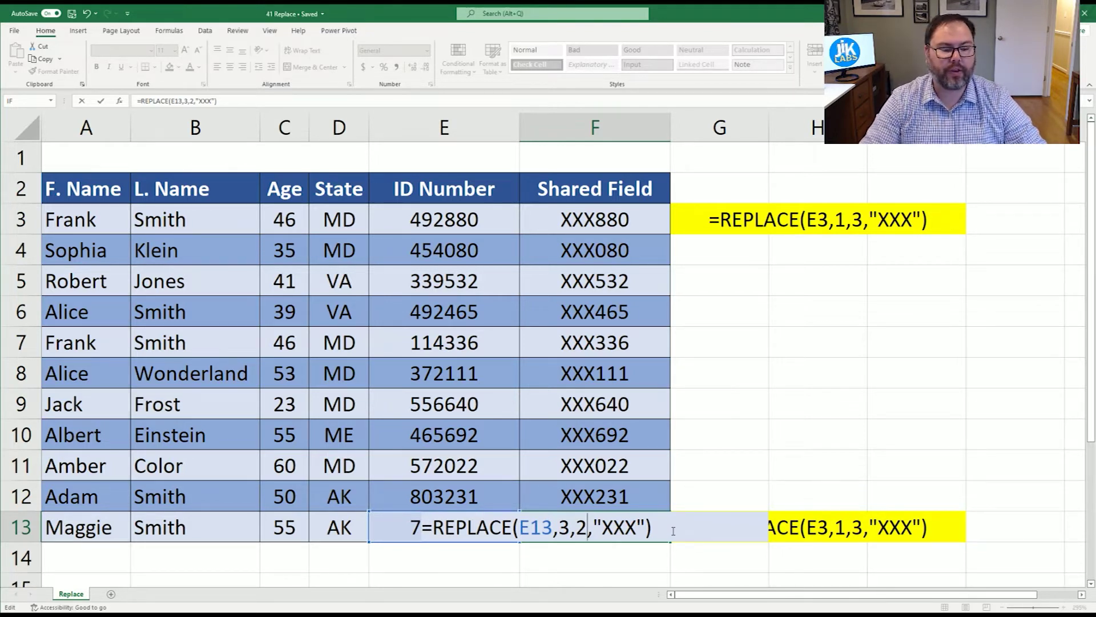
{"action": "key", "text": "ctrl+Return"}
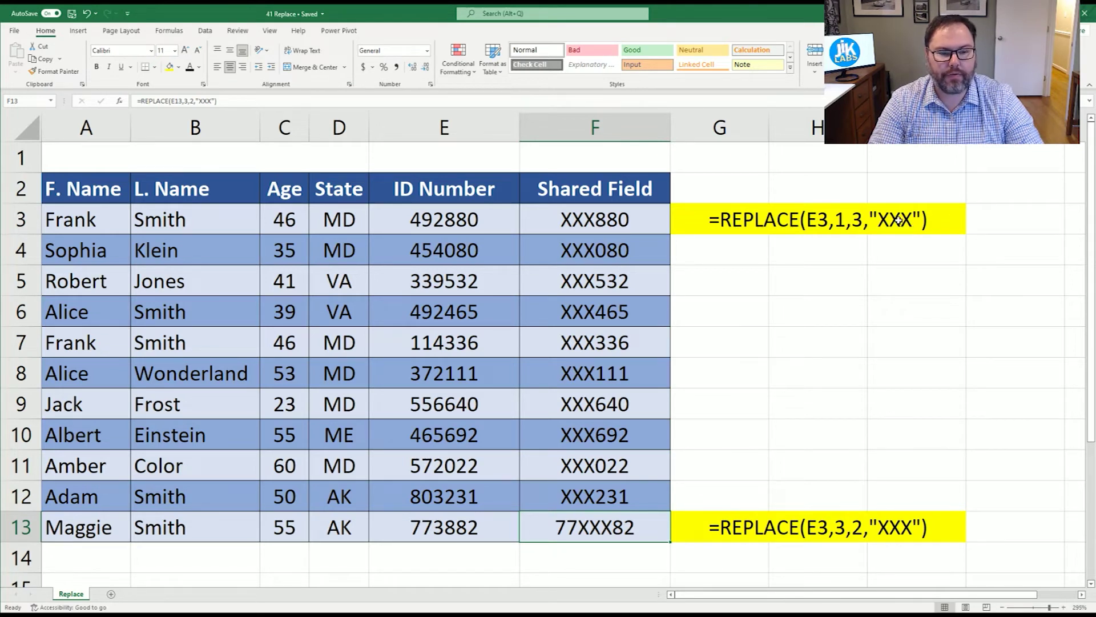
Copy the G3 label to G8 and edit its replacement text to a single "X".
{"action": "left_click", "coordinate": [714, 224]}
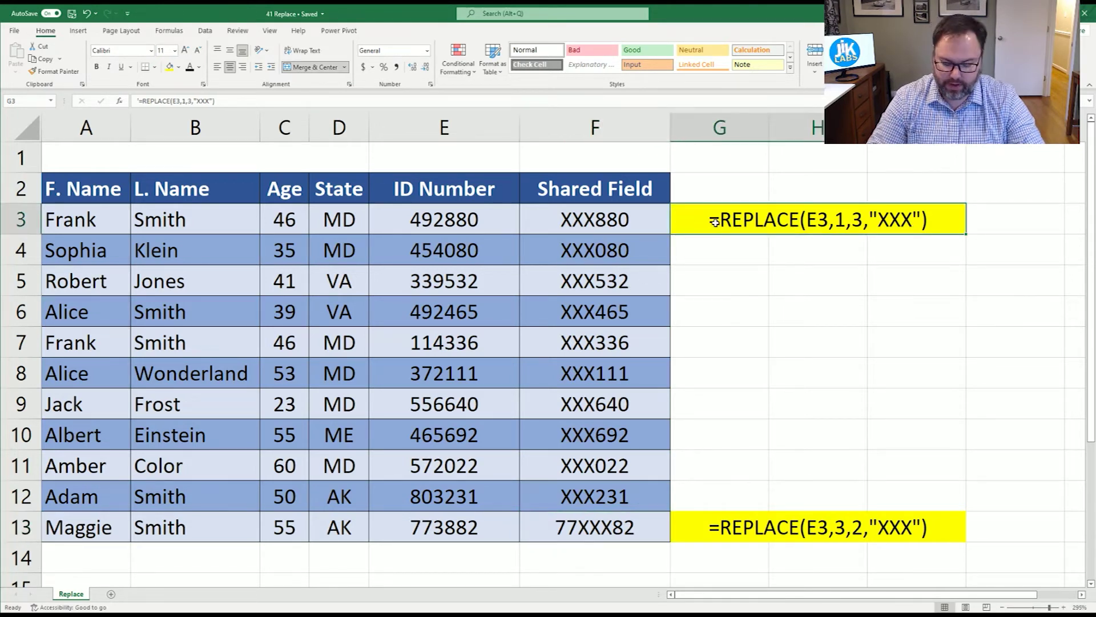
{"action": "key", "text": "ctrl+c"}
{"action": "left_click", "coordinate": [710, 364]}
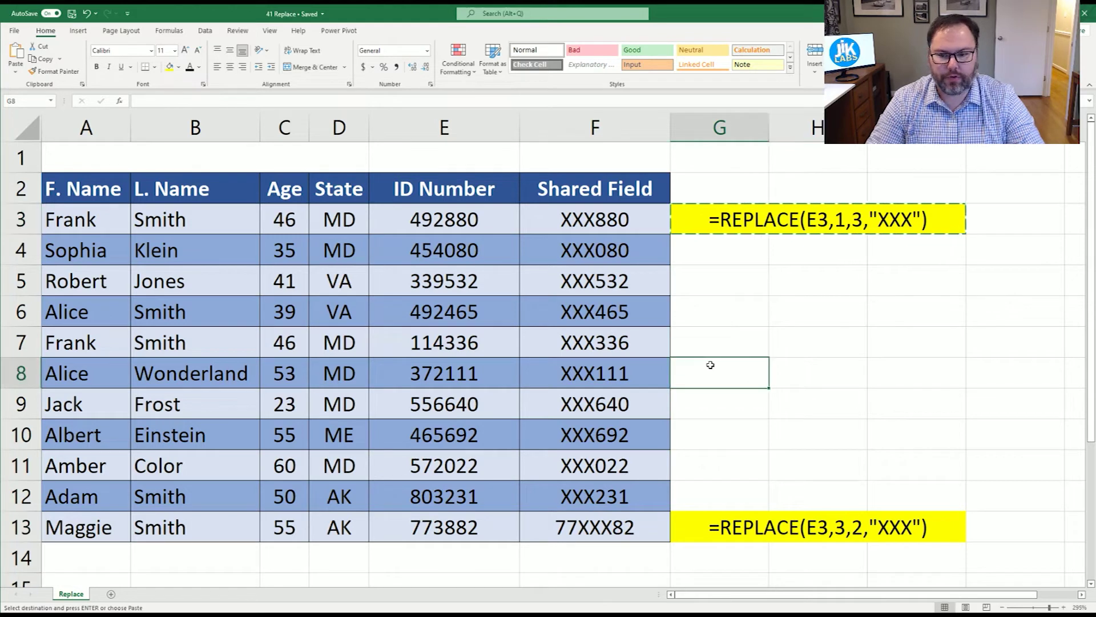
{"action": "key", "text": "ctrl+v"}
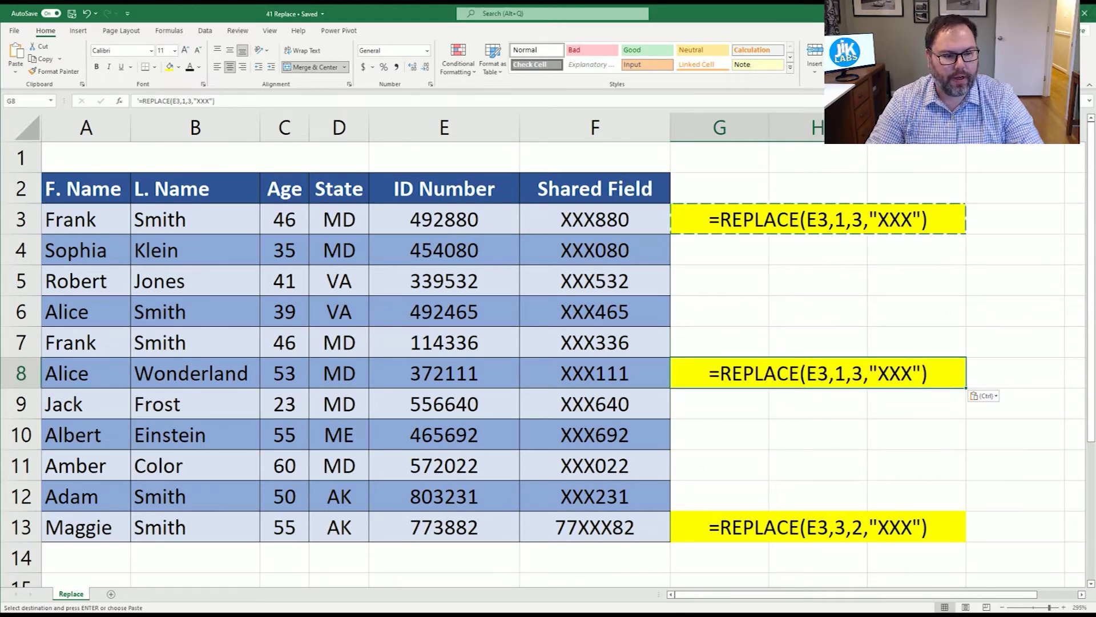
{"action": "double_click", "coordinate": [887, 372]}
{"action": "key", "text": "Left"}
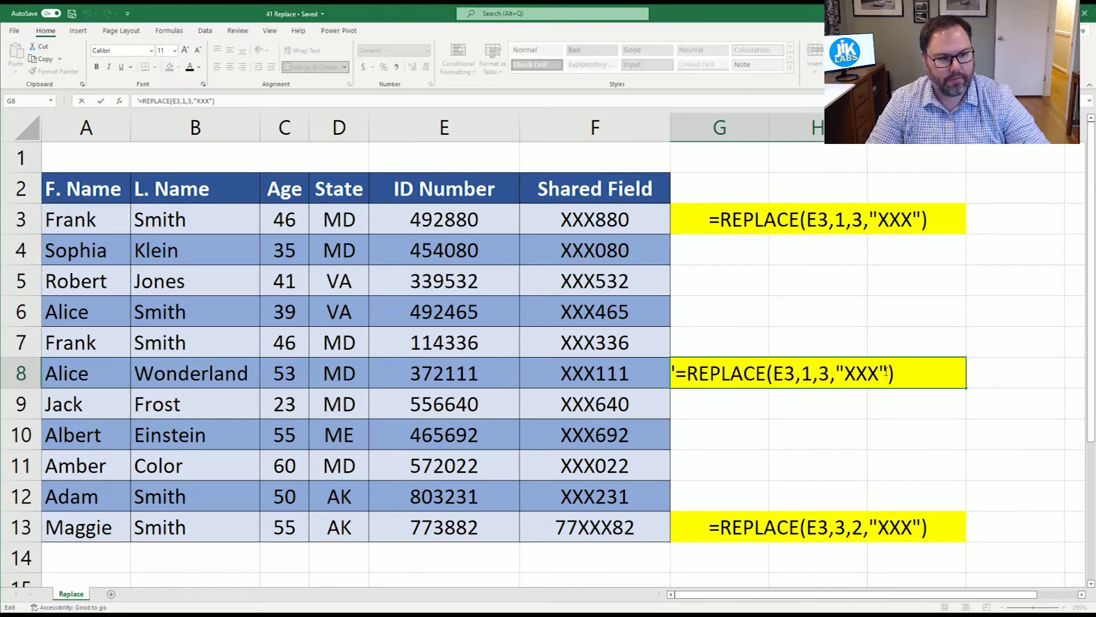
{"action": "key", "text": "BackSpace"}
{"action": "key", "text": "BackSpace"}
{"action": "left_click", "coordinate": [829, 405]}
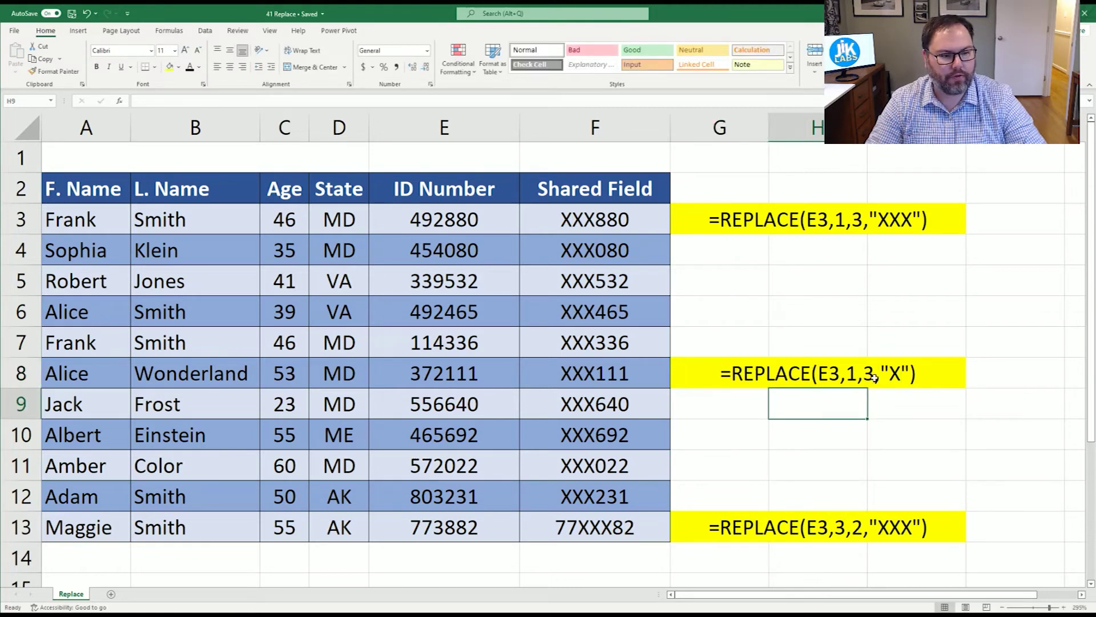
Edit F8's formula to replace with one "X", showing X111.
{"action": "left_click", "coordinate": [572, 376]}
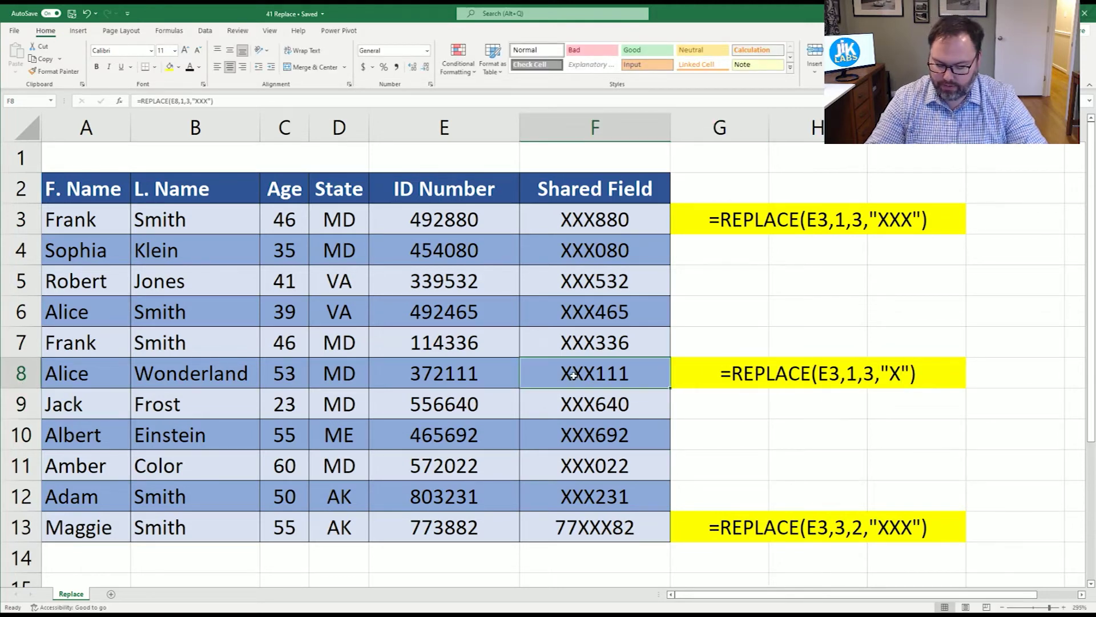
{"action": "double_click", "coordinate": [572, 376]}
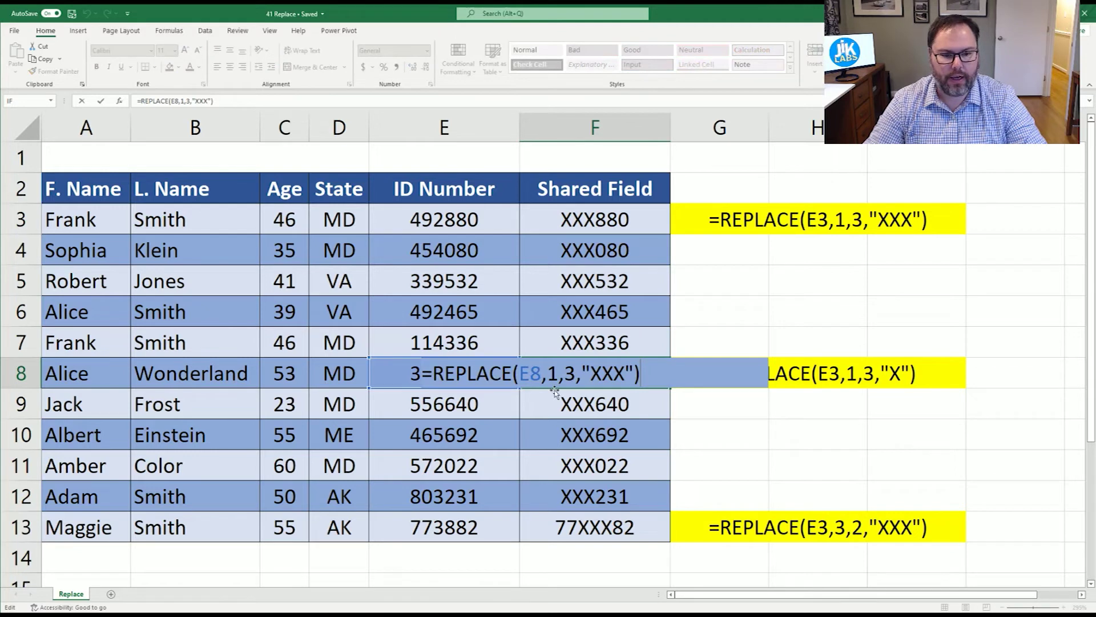
{"action": "key", "text": "BackSpace"}
{"action": "key", "text": "BackSpace"}
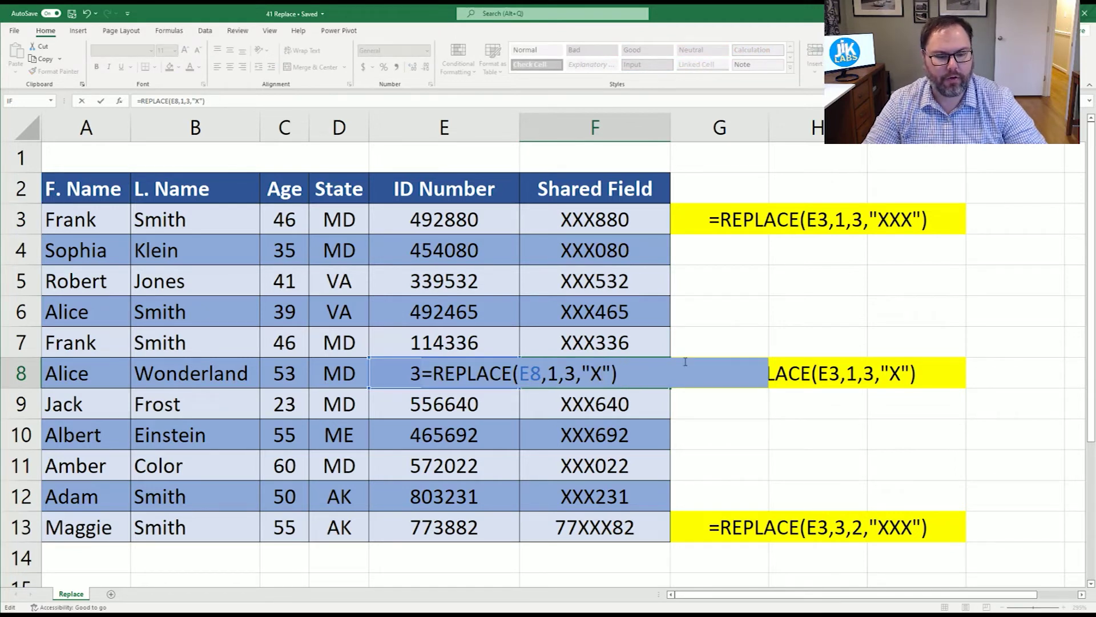
{"action": "key", "text": "Return"}
{"action": "key", "text": "Up"}
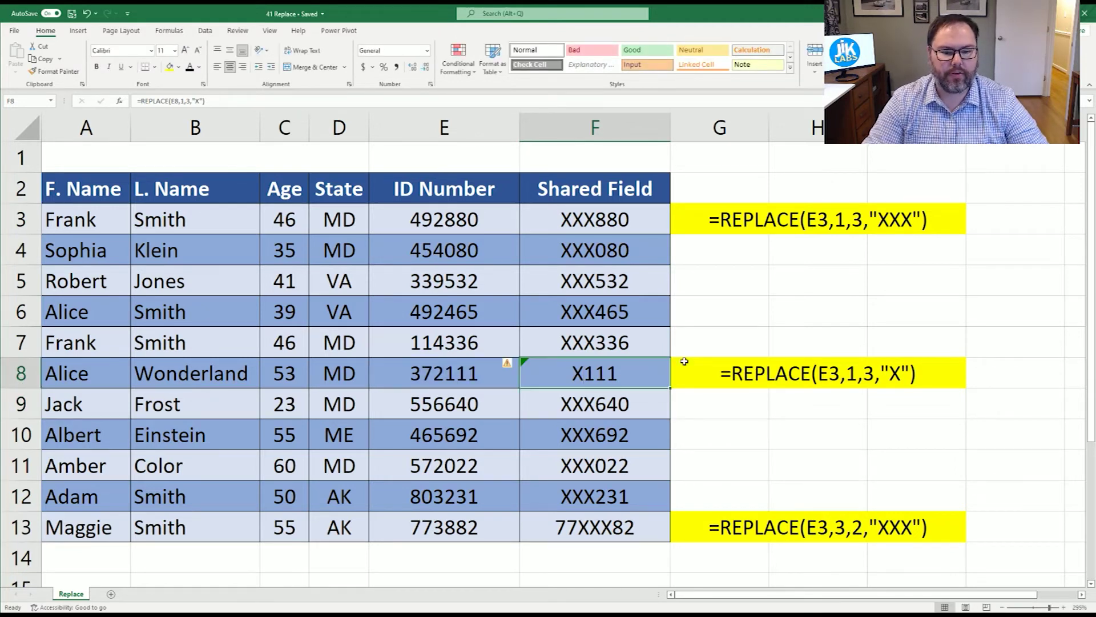